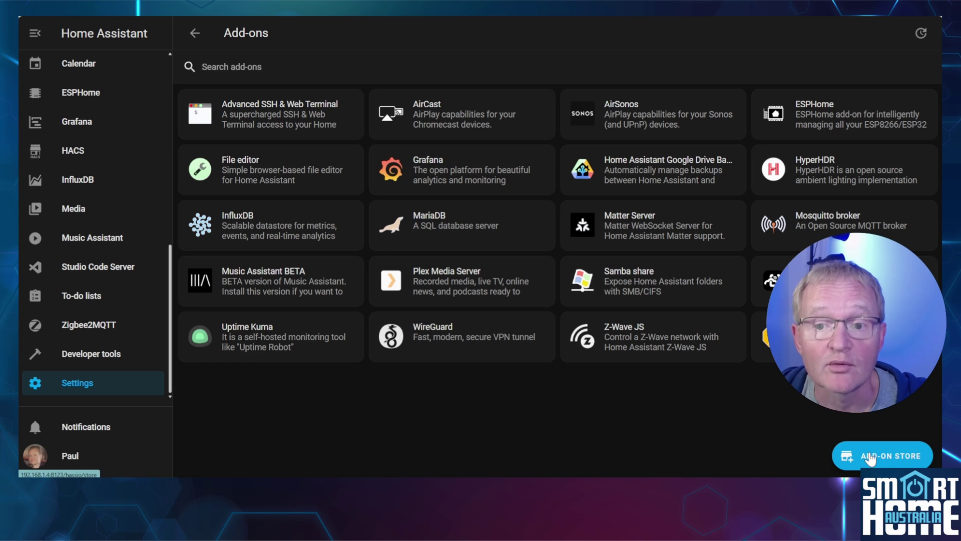
Add the stream-addons GitHub repository to the Add-on Store via Repositories
click(872, 461)
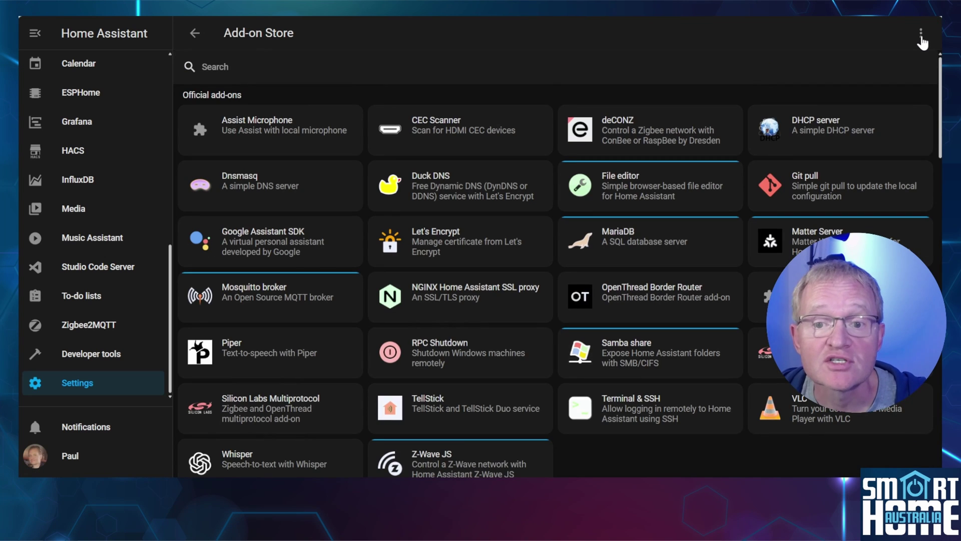
click(920, 34)
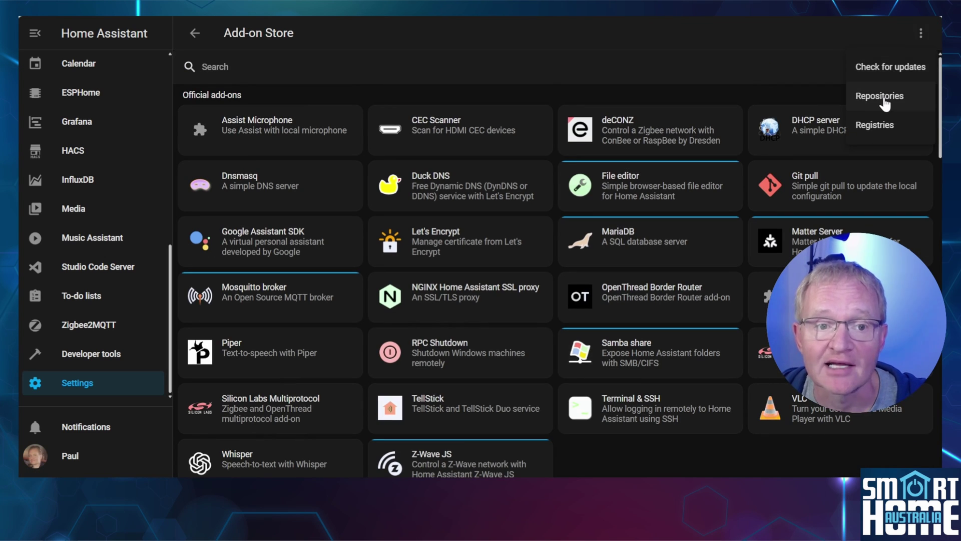
click(886, 102)
text(https://github.com/allenporter/stream-addons)
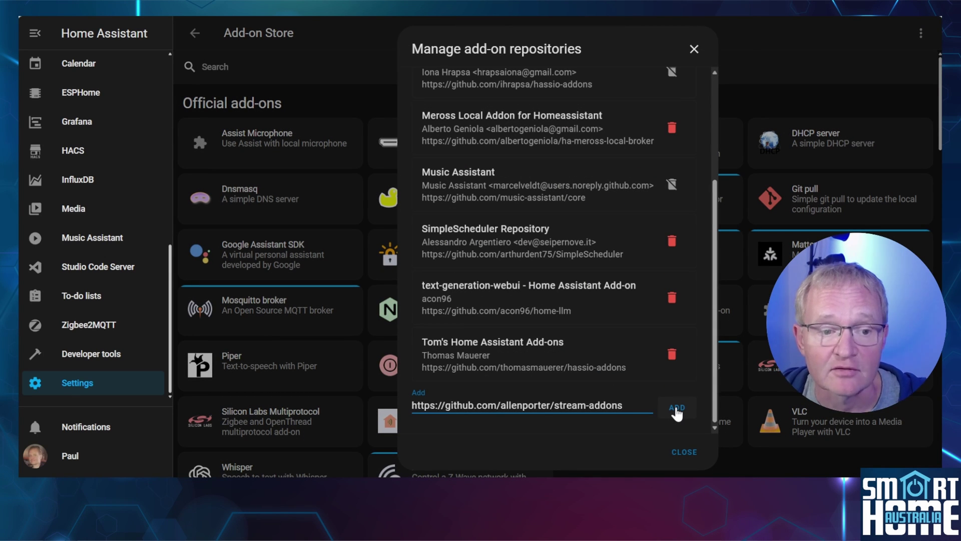
click(676, 410)
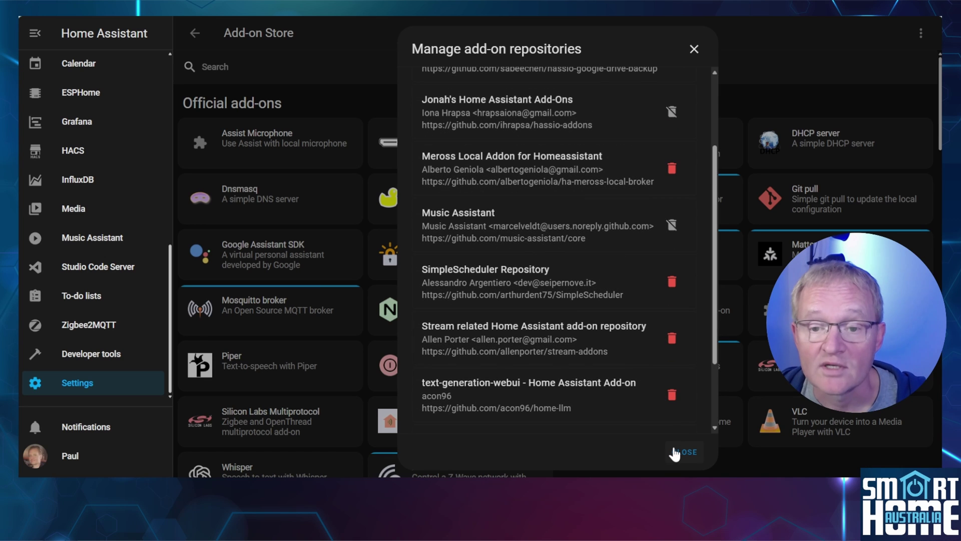
click(684, 452)
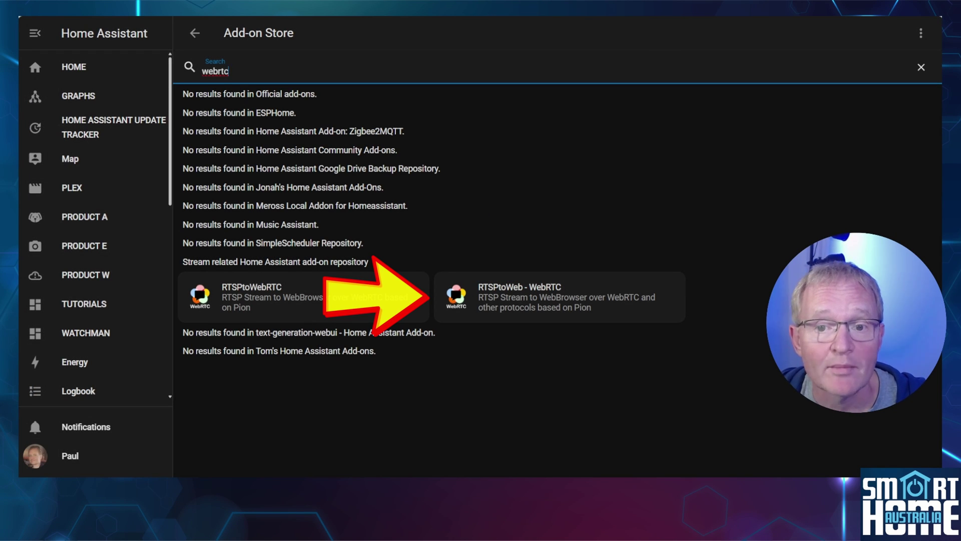
Enable Watchdog on the RTSPtoWeb - WebRTC add-on and start it
click(481, 293)
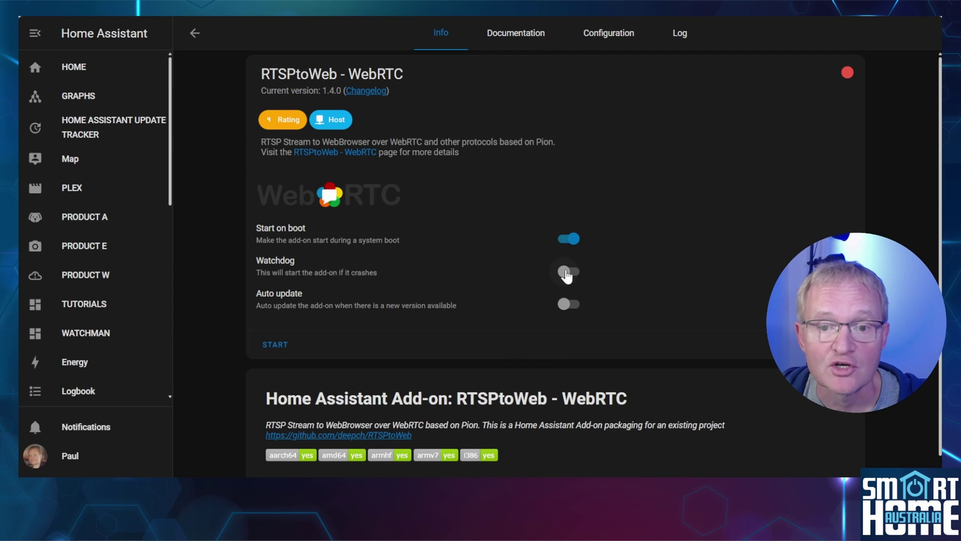
click(565, 274)
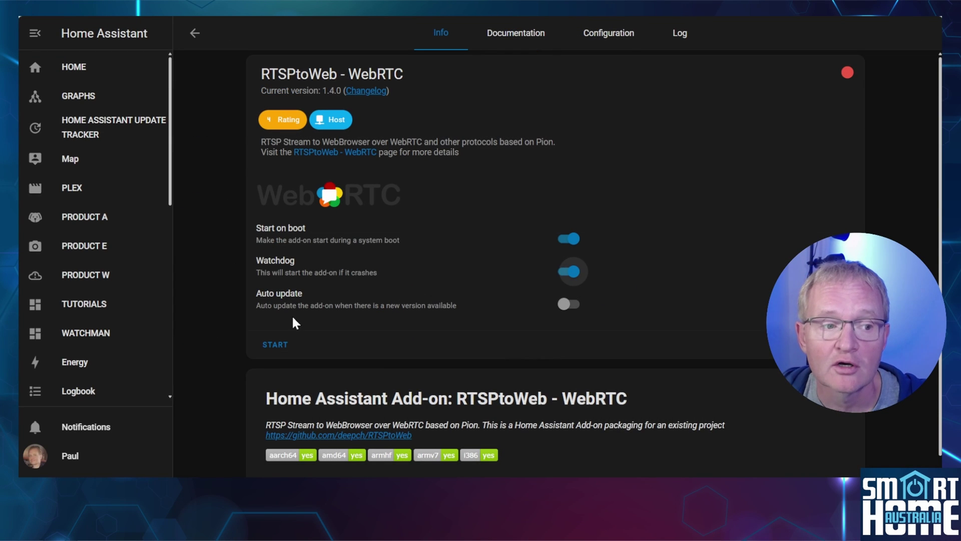
click(269, 346)
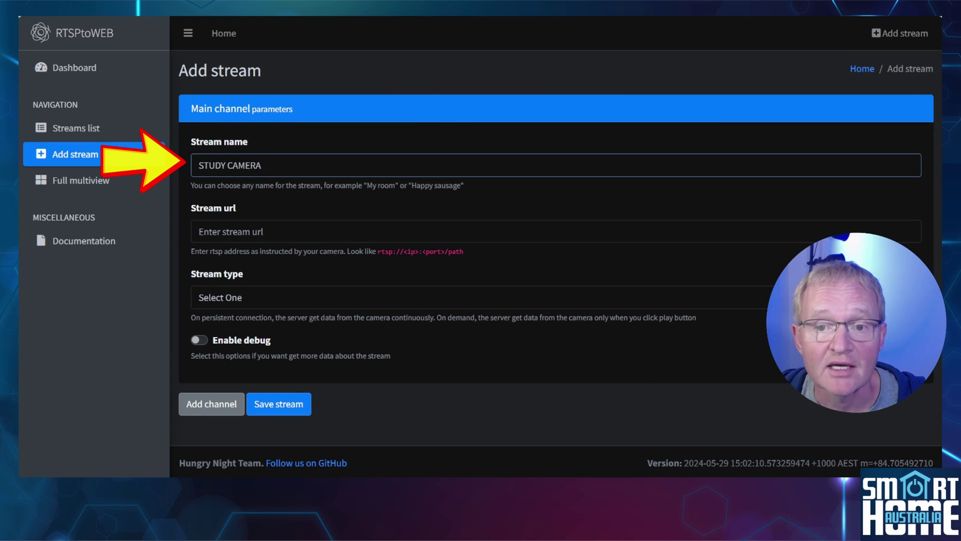
Save the STUDY CAMERA stream with the 192.168.1.248 RTSP address and Persistent connection type
key(Tab)
key(ctrl+v)
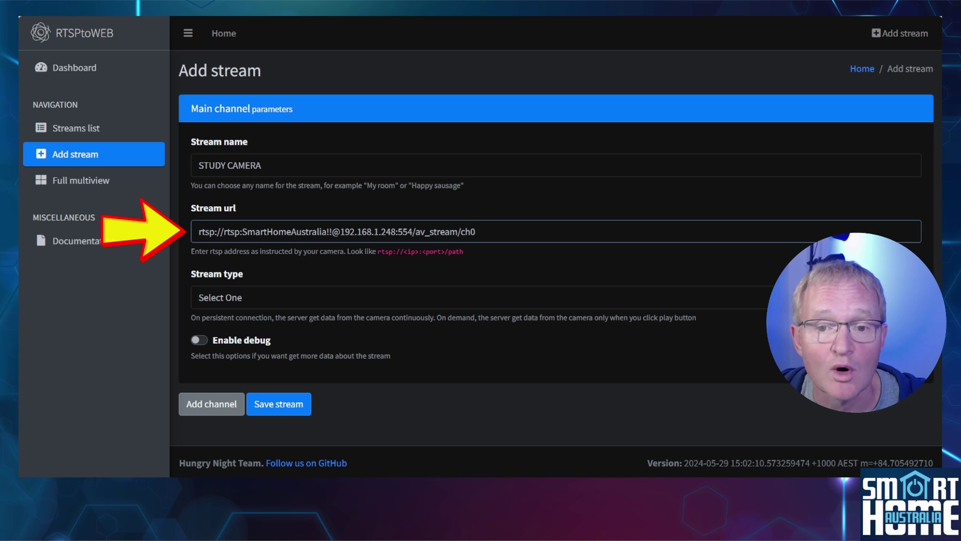
click(290, 298)
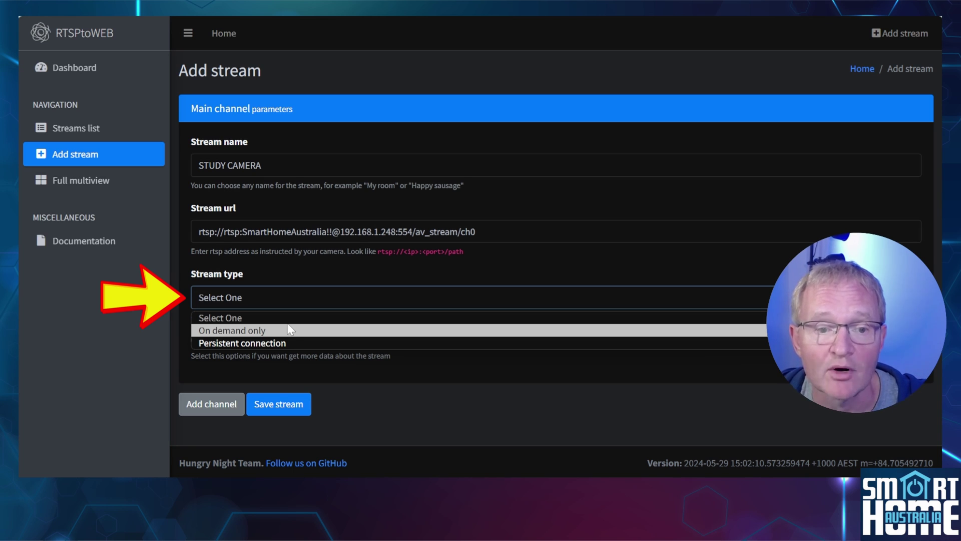
click(291, 343)
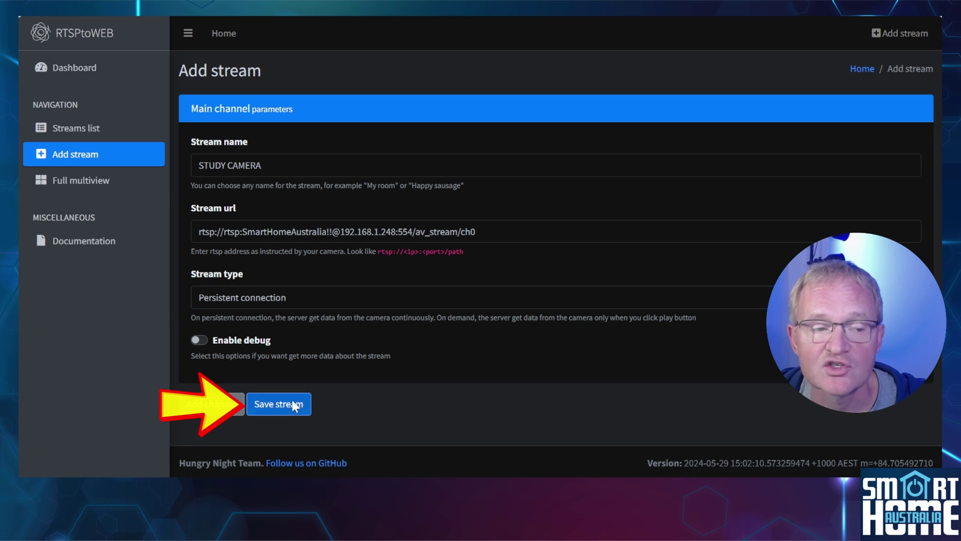
click(291, 405)
click(473, 319)
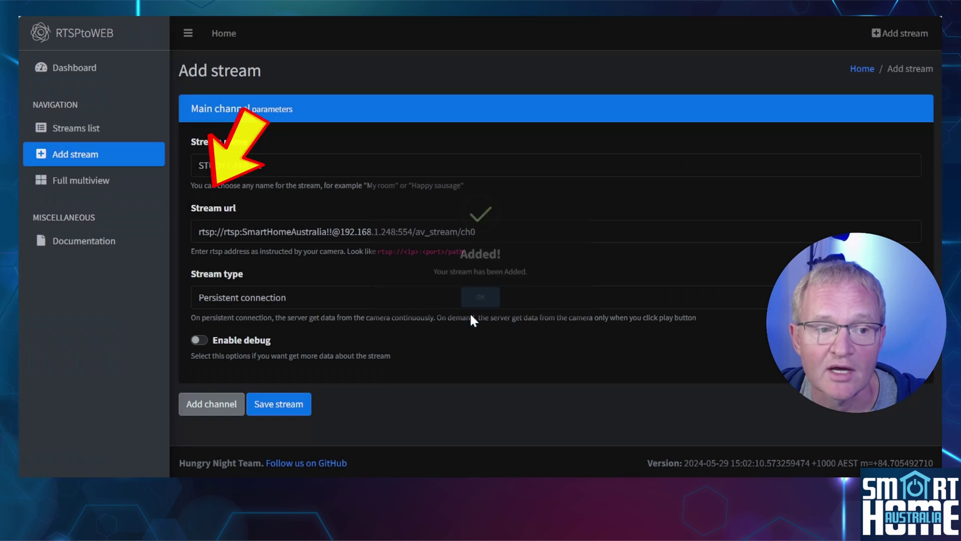
From the Dashboard, play the STUDY CAMERA card in all player formats
click(76, 72)
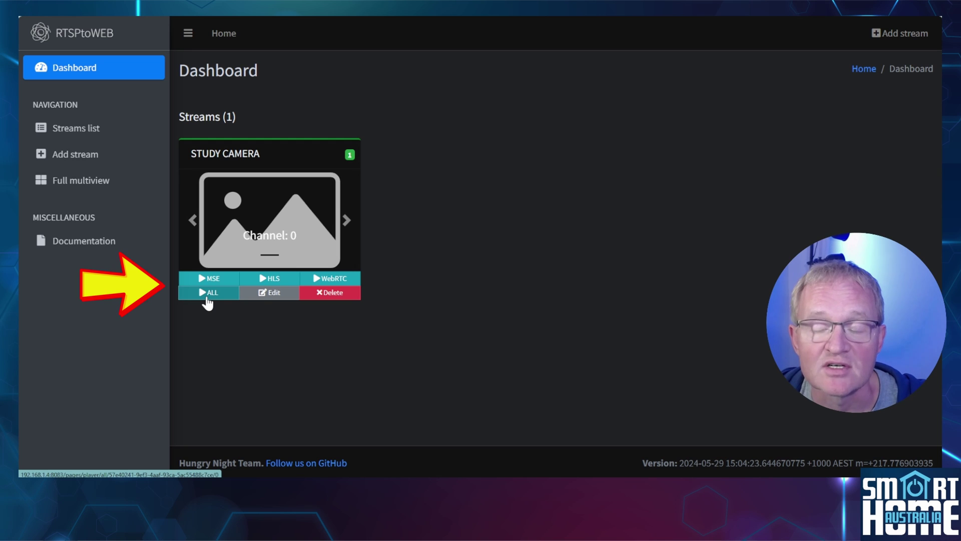
click(209, 294)
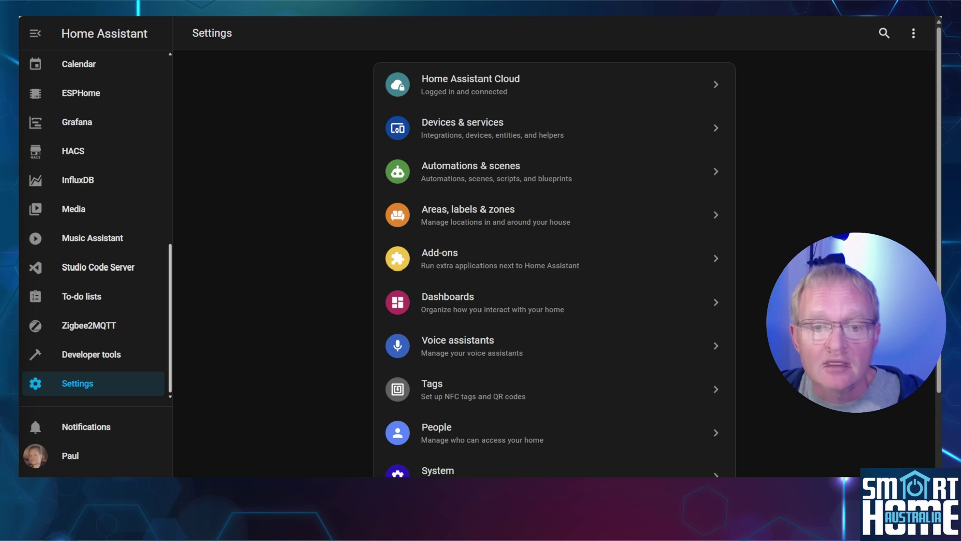
click(441, 267)
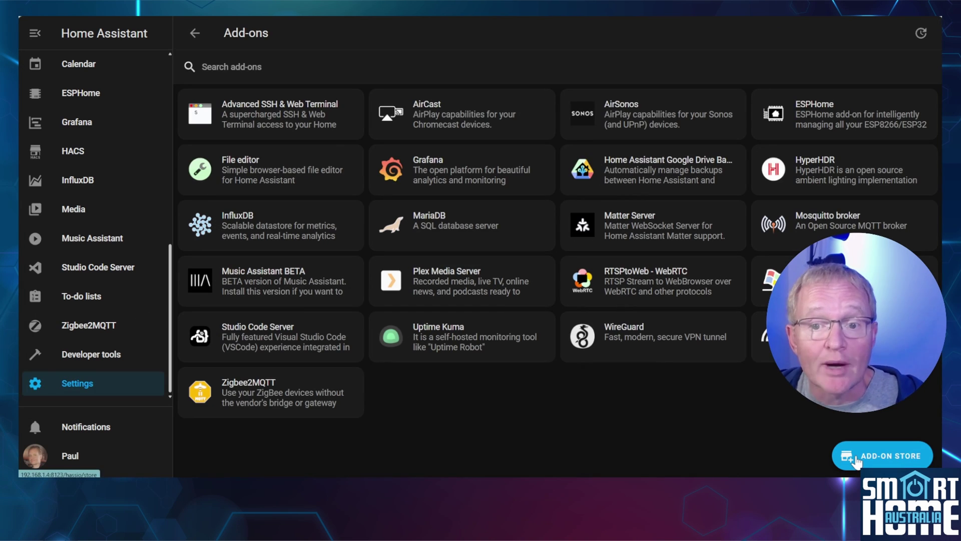
click(857, 461)
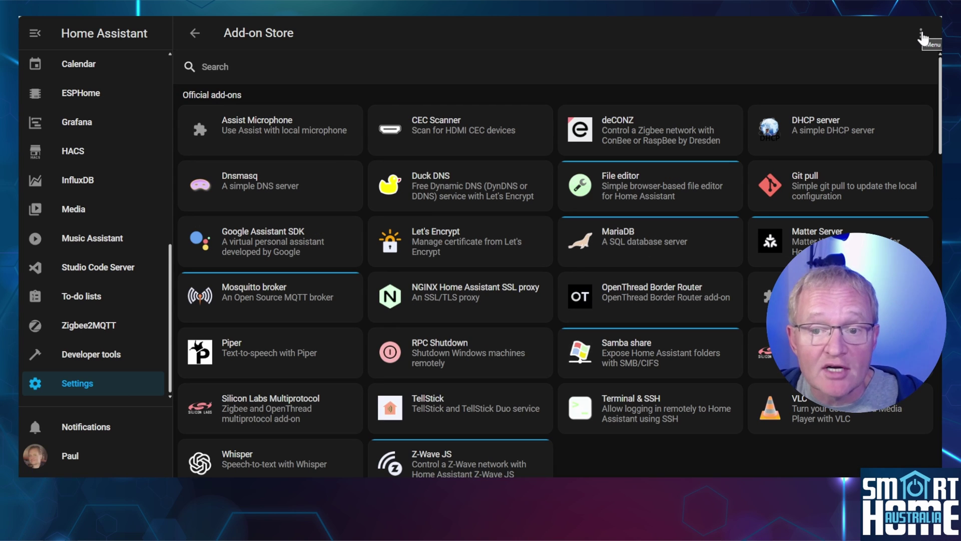
click(921, 36)
click(879, 98)
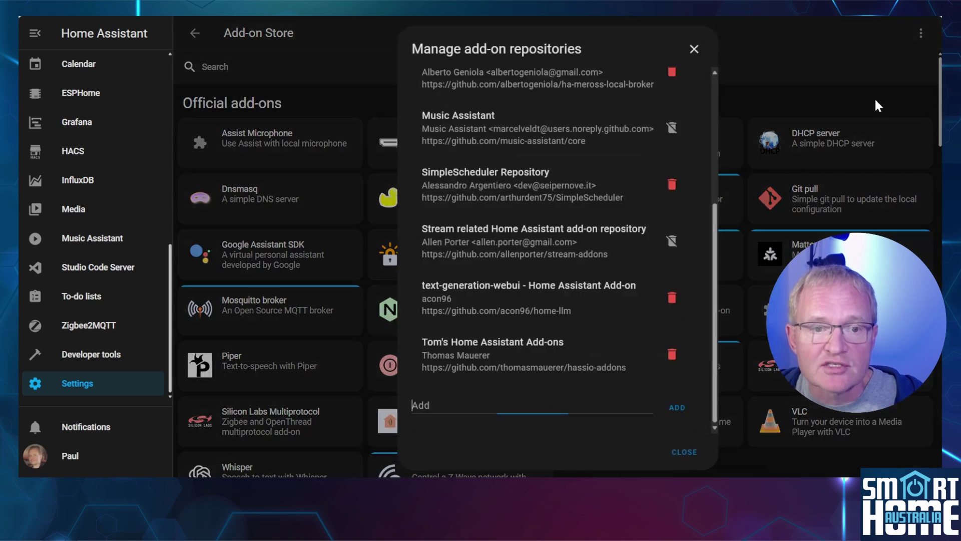
text(https://github.com/AlexxIT/hassio-addons)
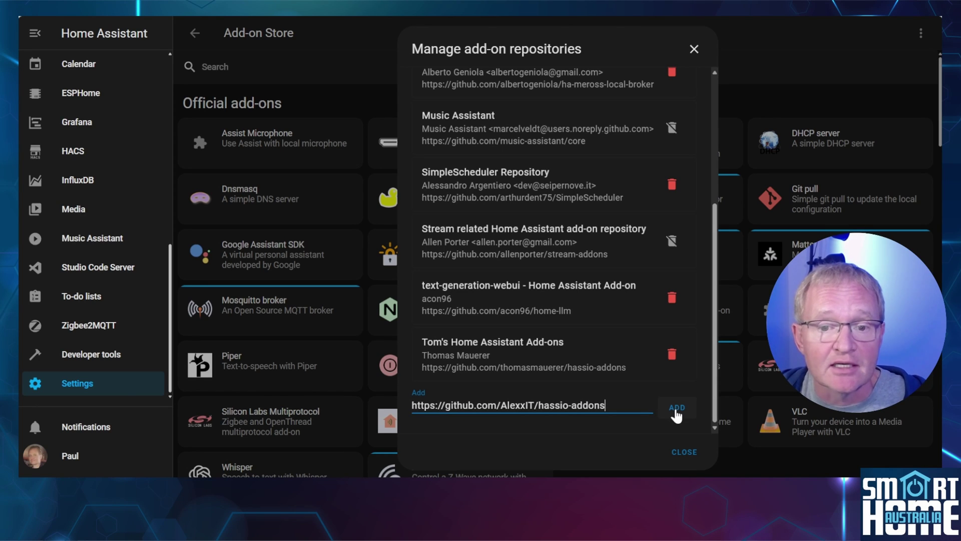
click(675, 411)
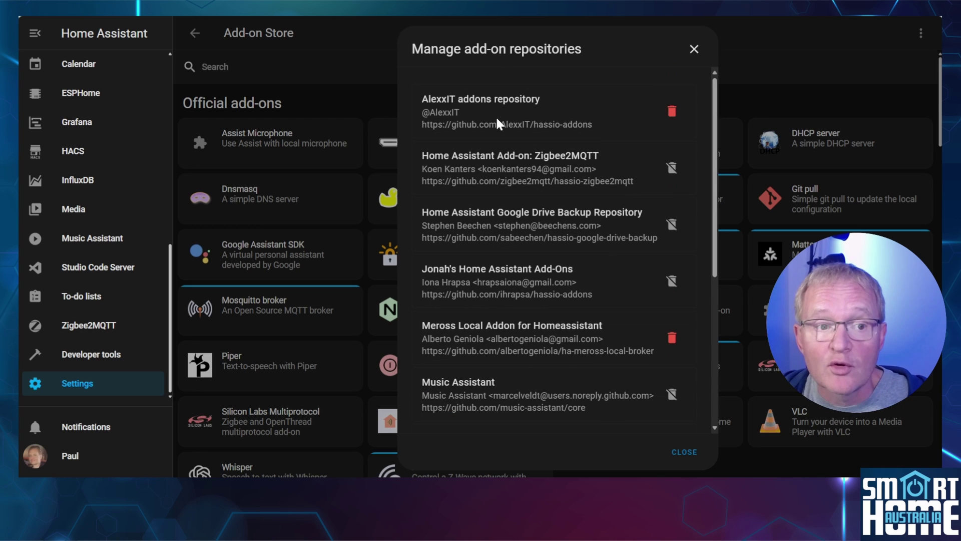
click(687, 455)
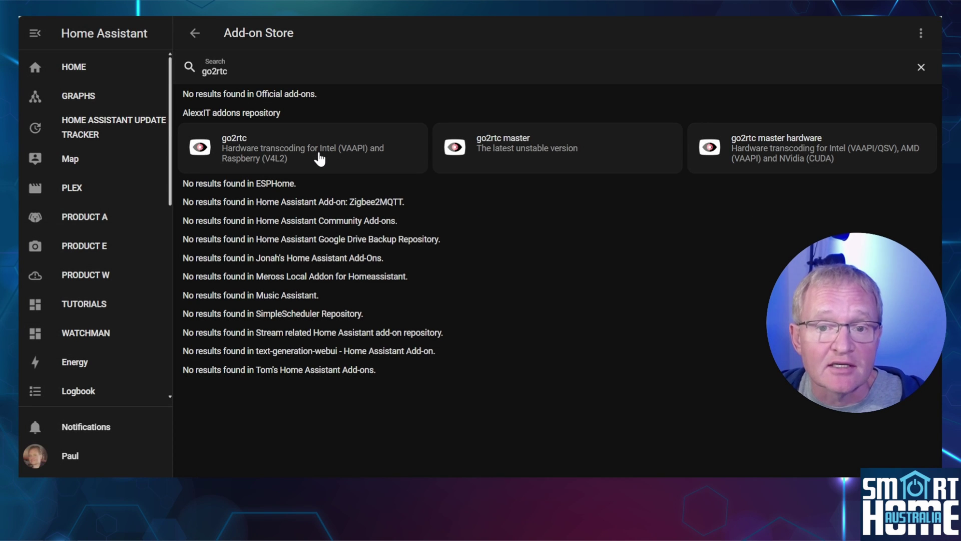
Enable Watchdog and Show in sidebar on the go2rtc add-on and start it
click(320, 155)
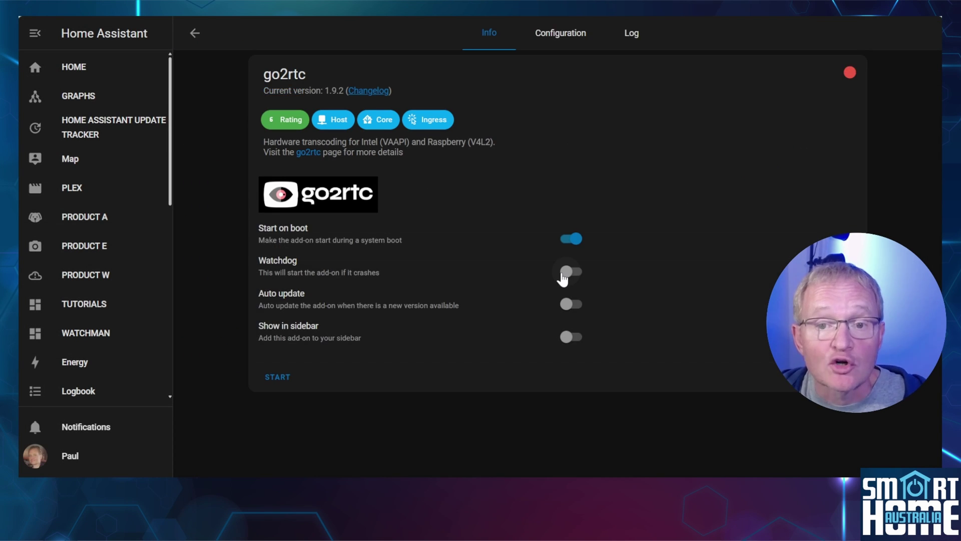
click(565, 273)
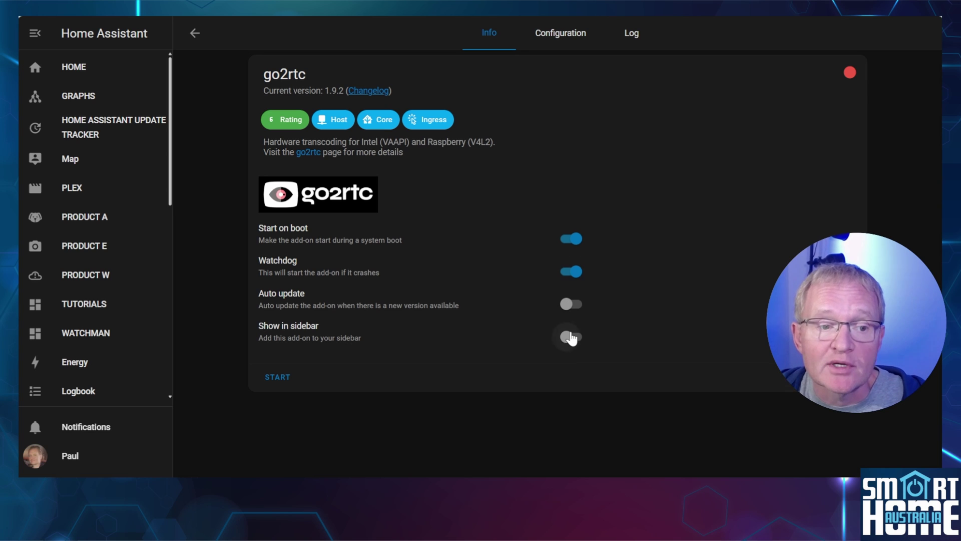
click(570, 339)
click(276, 378)
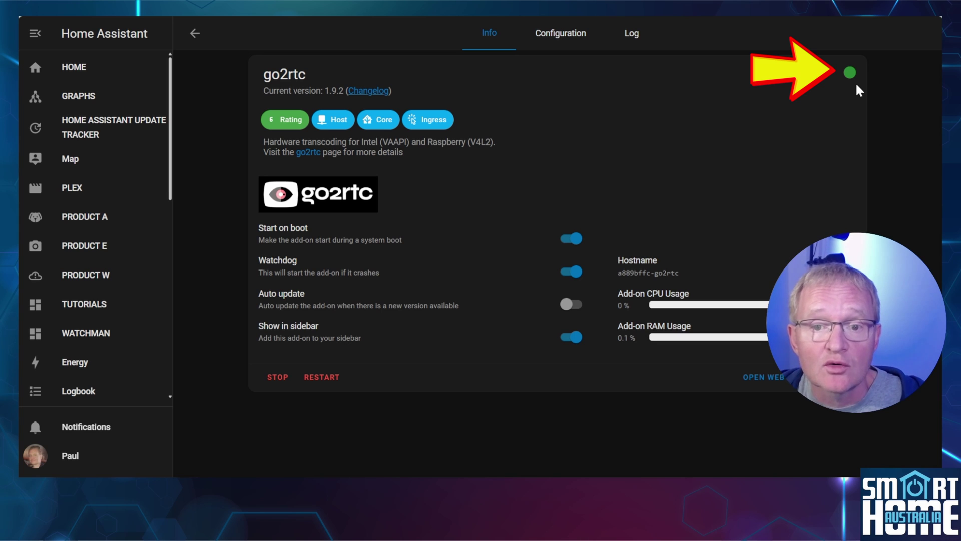
scroll(78, 232, down, 5)
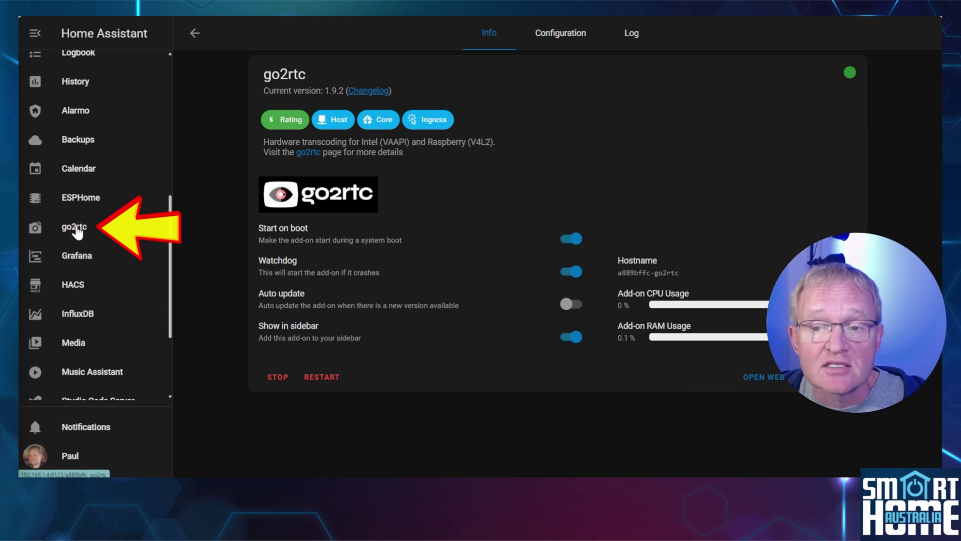
In go2rtc's Add > Home Assistant sources, select the STUDY CAMERA address for copying
click(76, 227)
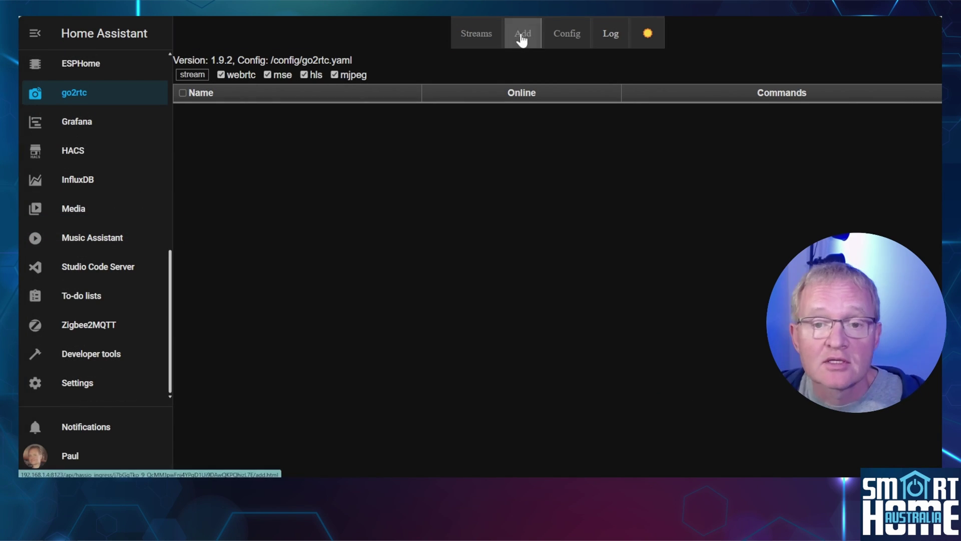
click(522, 39)
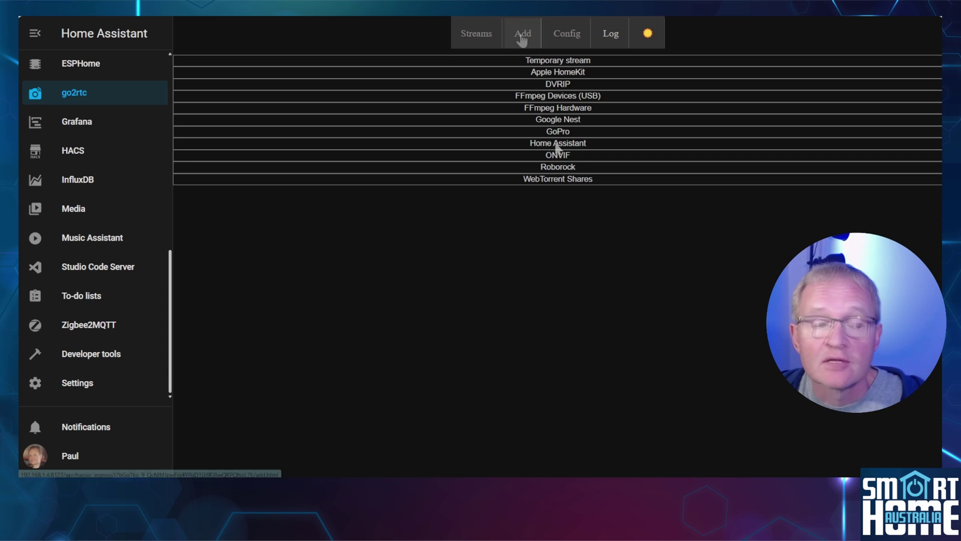
click(557, 145)
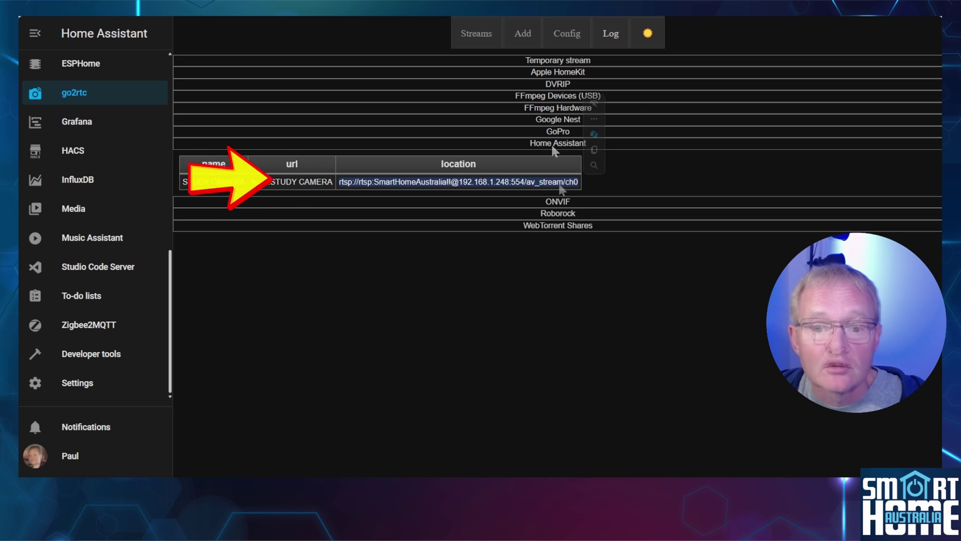
triple_click(560, 185)
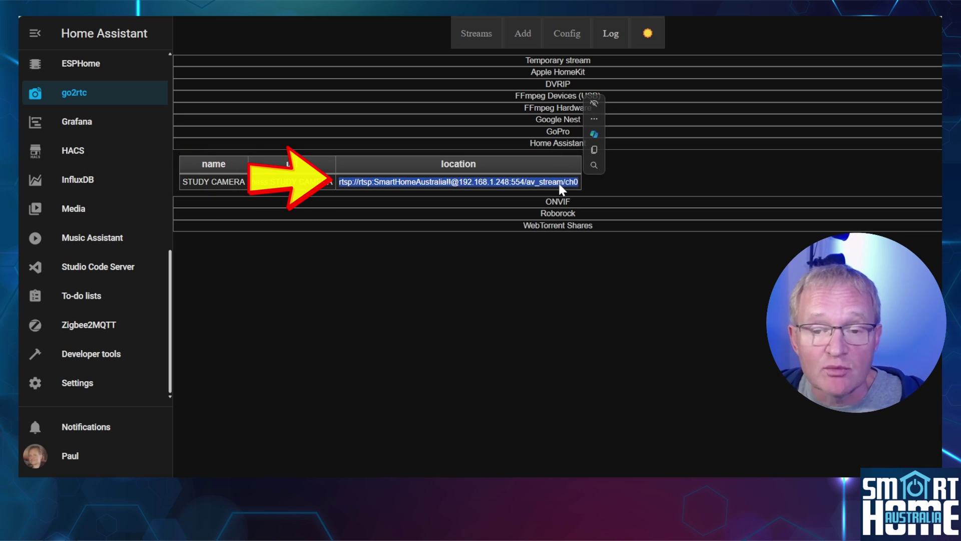
right_click(559, 187)
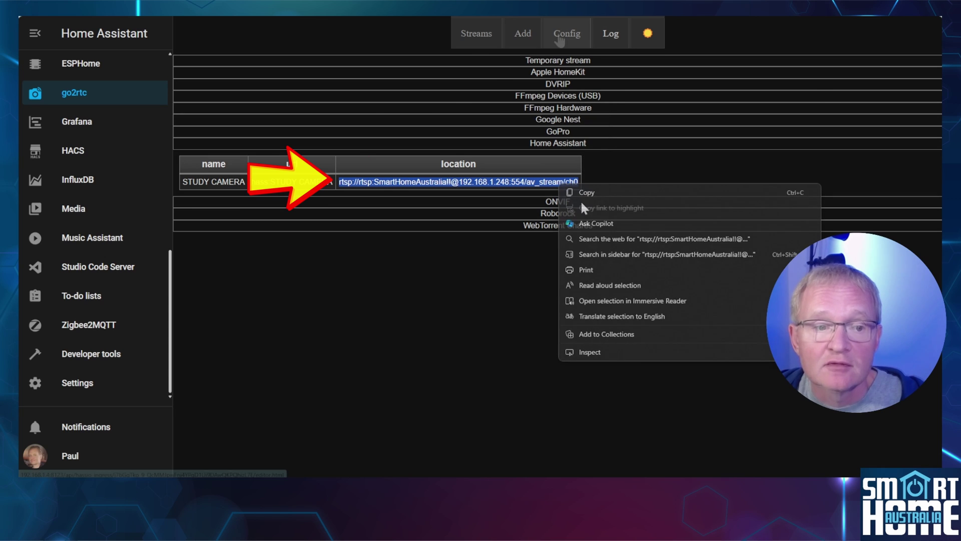
Copy the RTSP address into the Config as a Study Camera stream, then Save & Restart
click(560, 40)
click(560, 39)
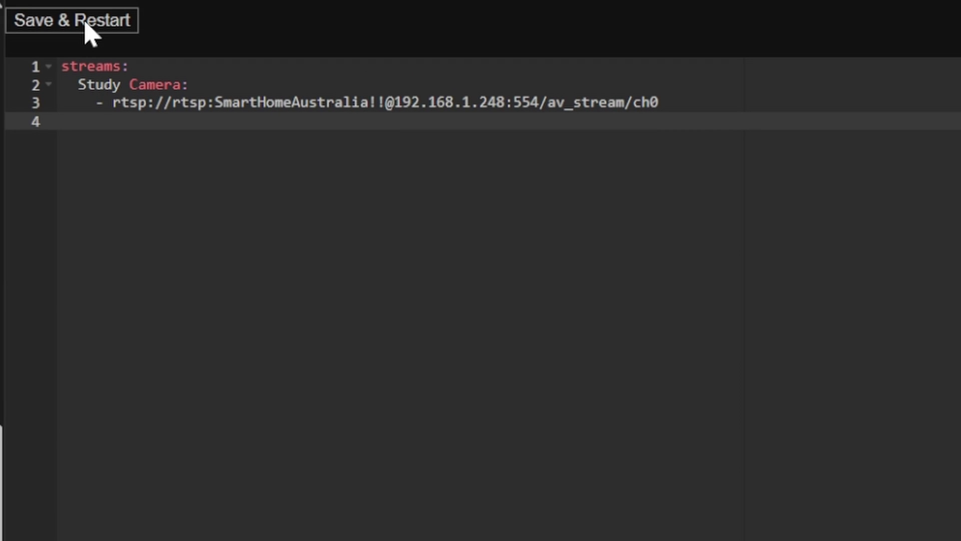
click(85, 23)
click(566, 60)
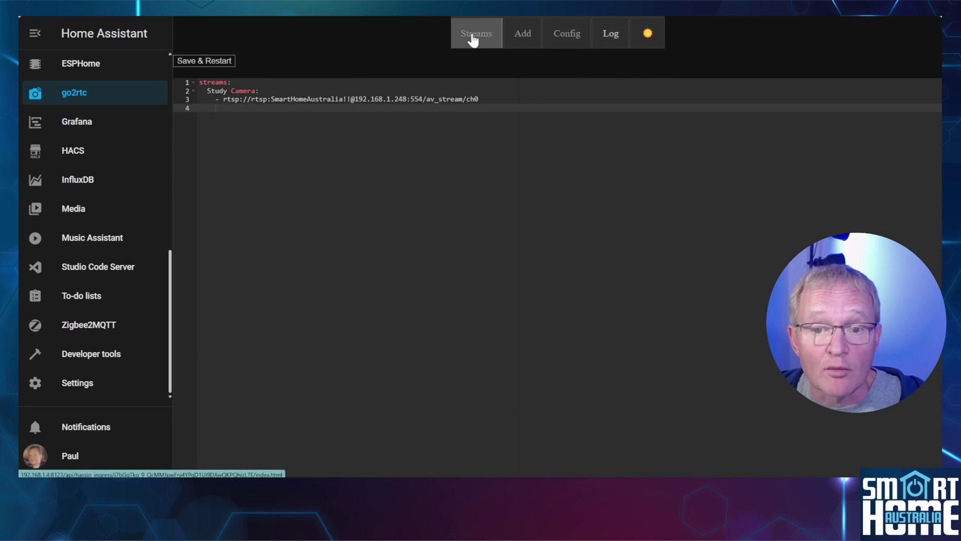
Play the Study Camera stream live from the Streams list
click(472, 40)
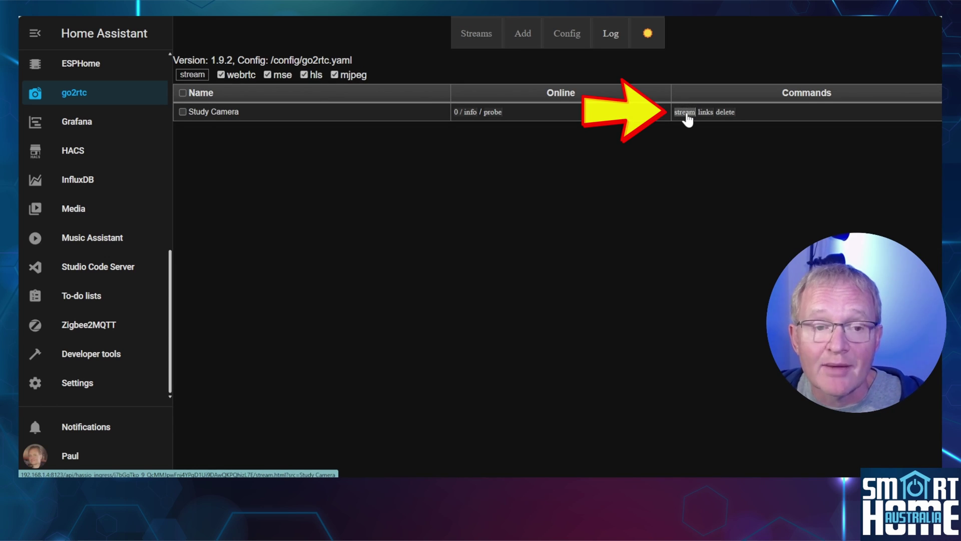
click(686, 113)
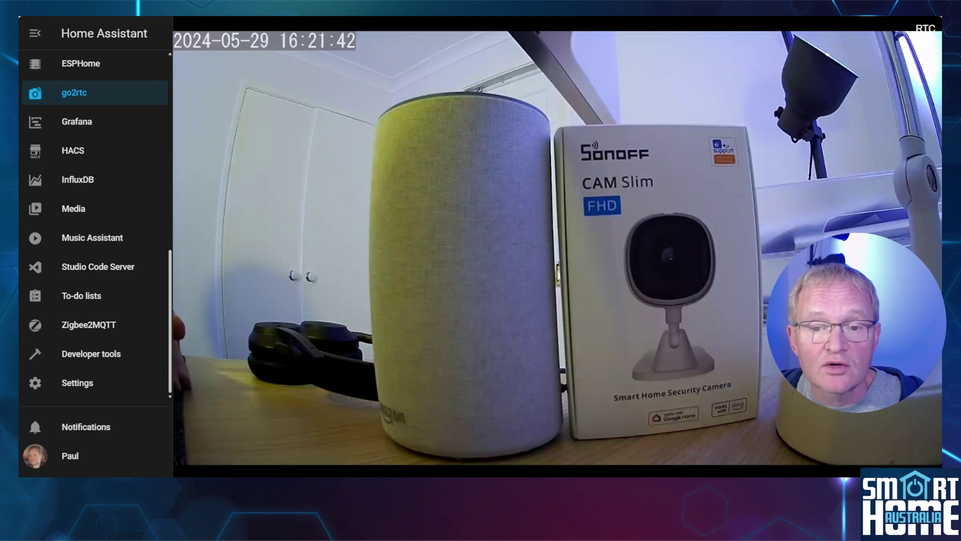